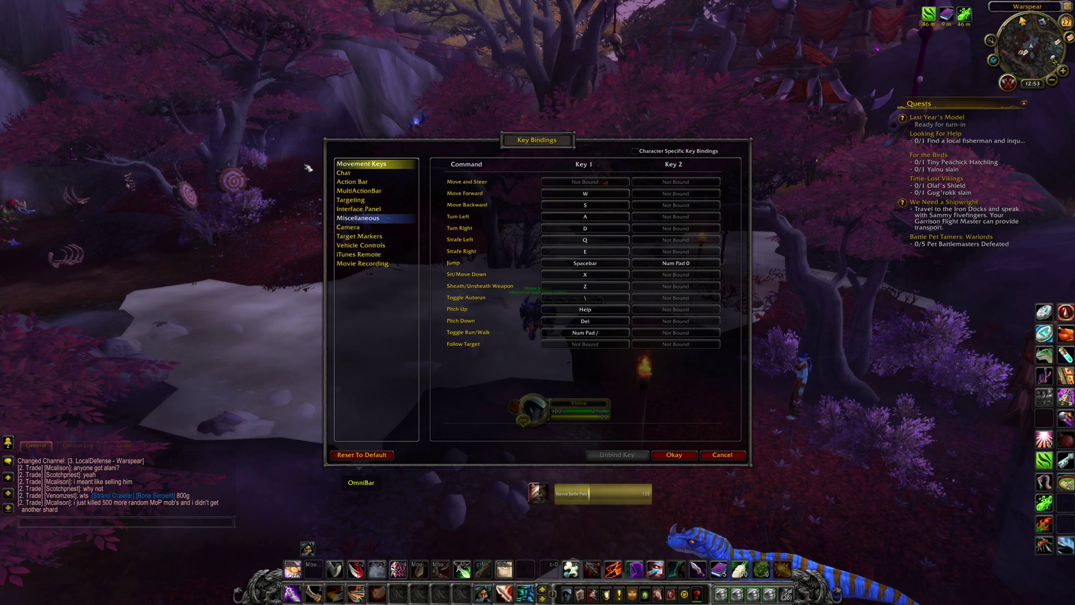
Review the MultiActionBar key bindings, accept them and return to the game.
click(358, 191)
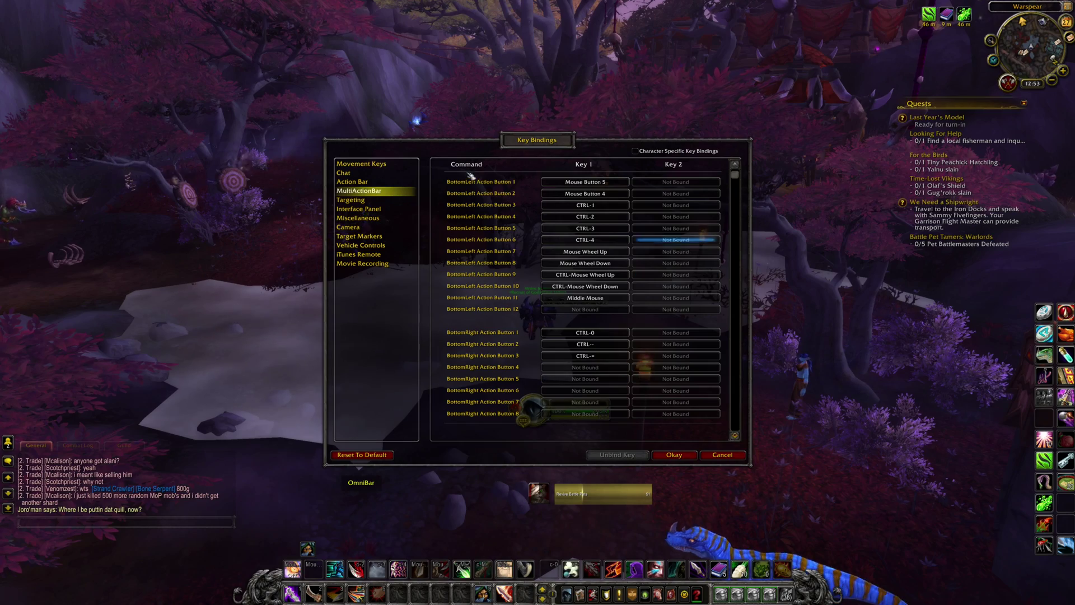
click(674, 455)
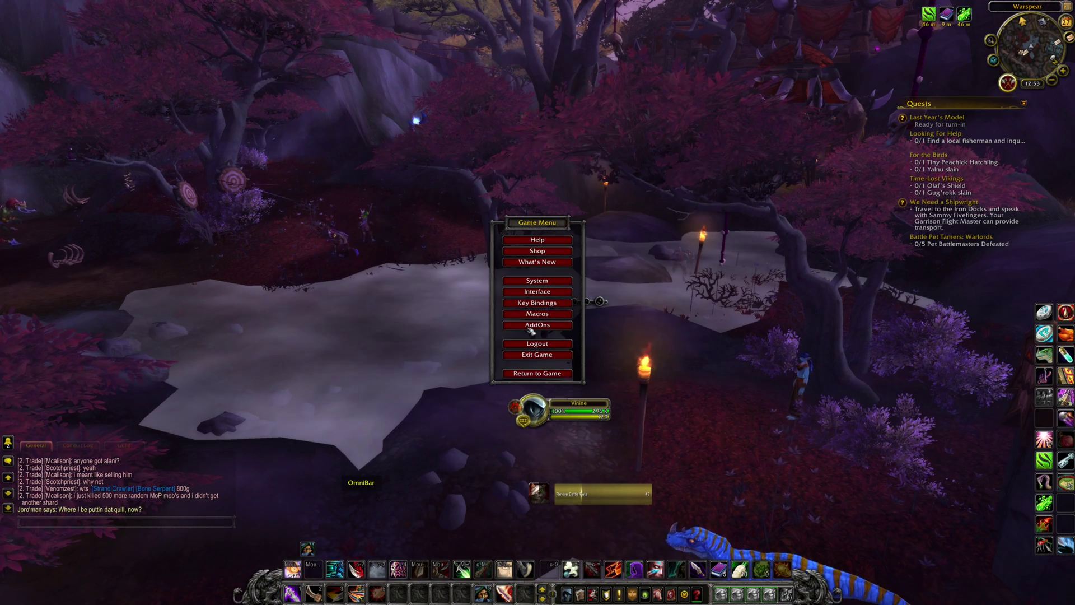
click(538, 374)
Run the character forward and trigger the abilities bound to CTRL-1 and 1 several times.
drag(408, 213, 538, 219)
key(w)
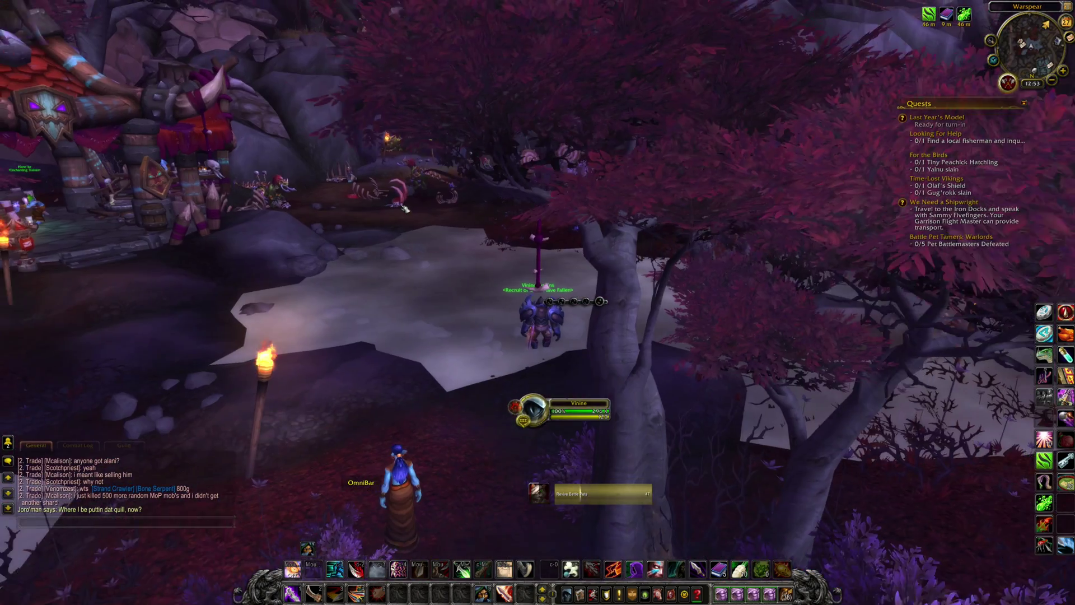
key(ctrl+1)
key(ctrl+1)
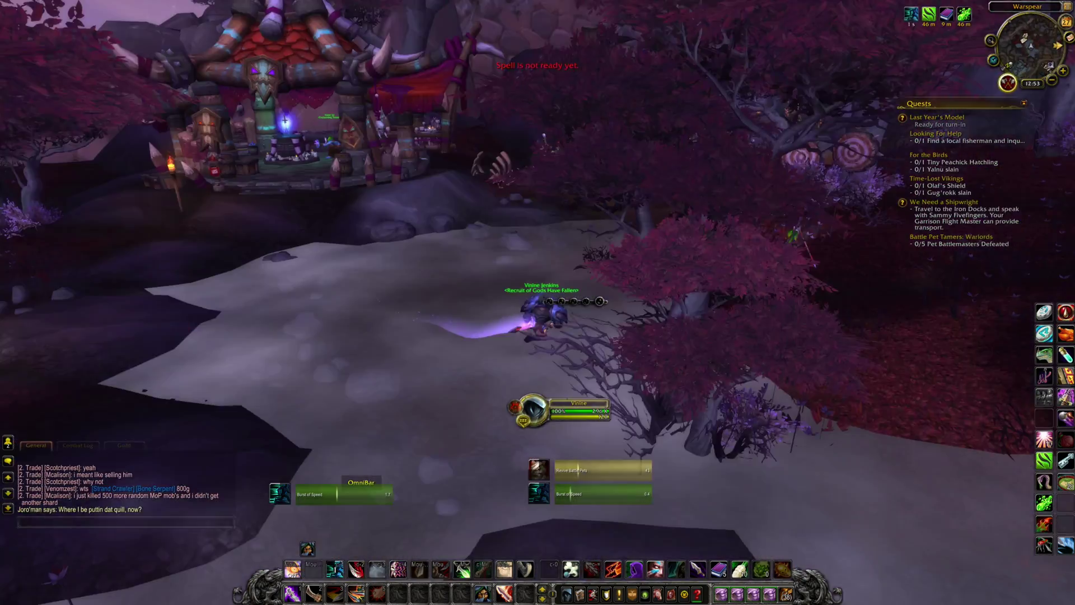
key(ctrl+1)
key(1)
key(1)
key(1)
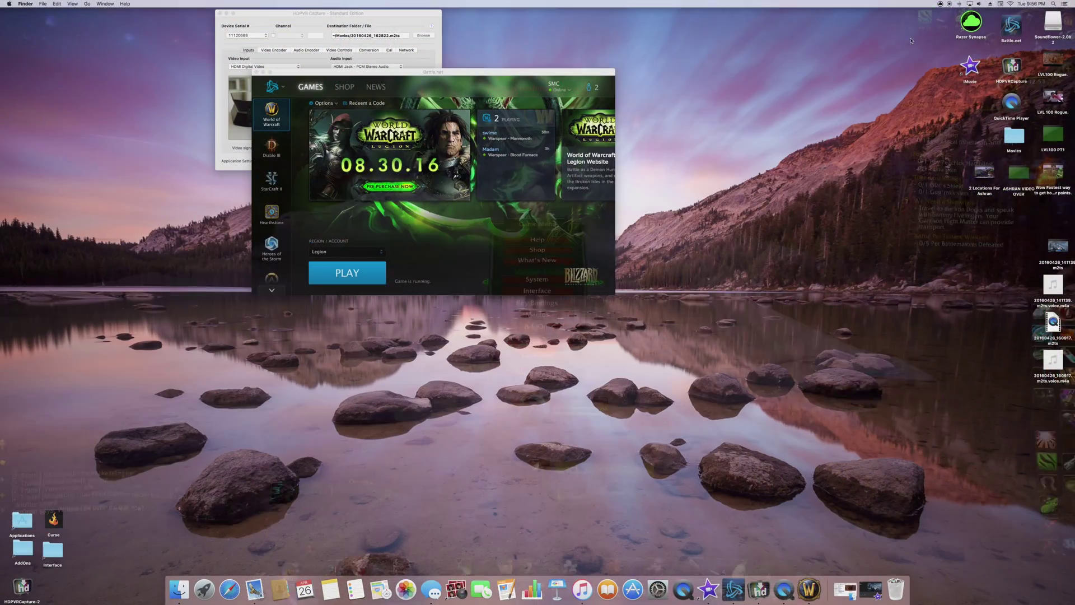
Open Razer Synapse, move its window lower and display the side view of the mouse's button assignments.
click(979, 25)
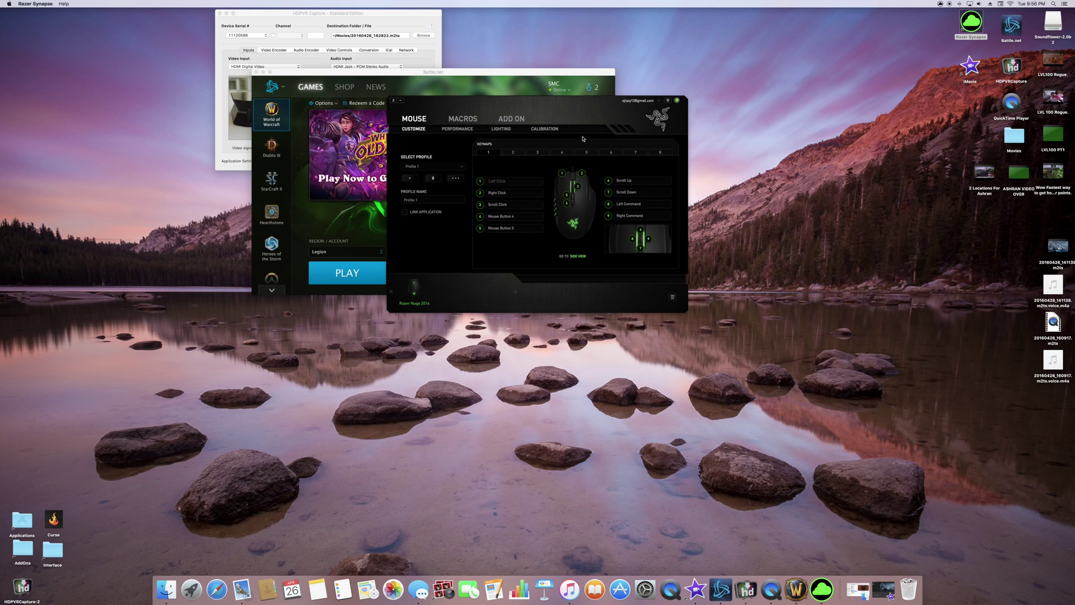
drag(535, 117, 555, 153)
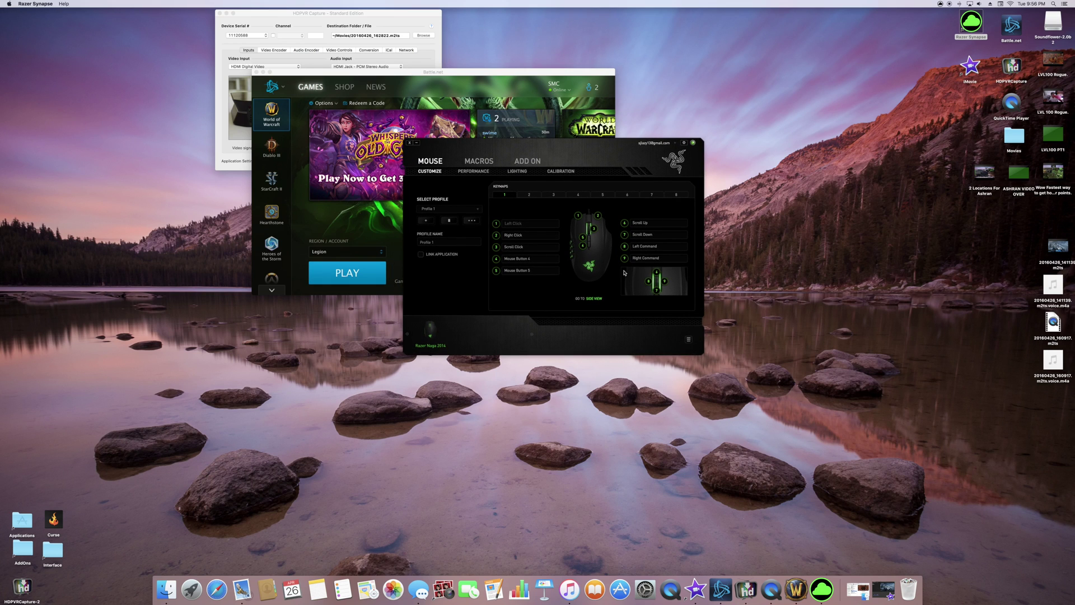
click(594, 299)
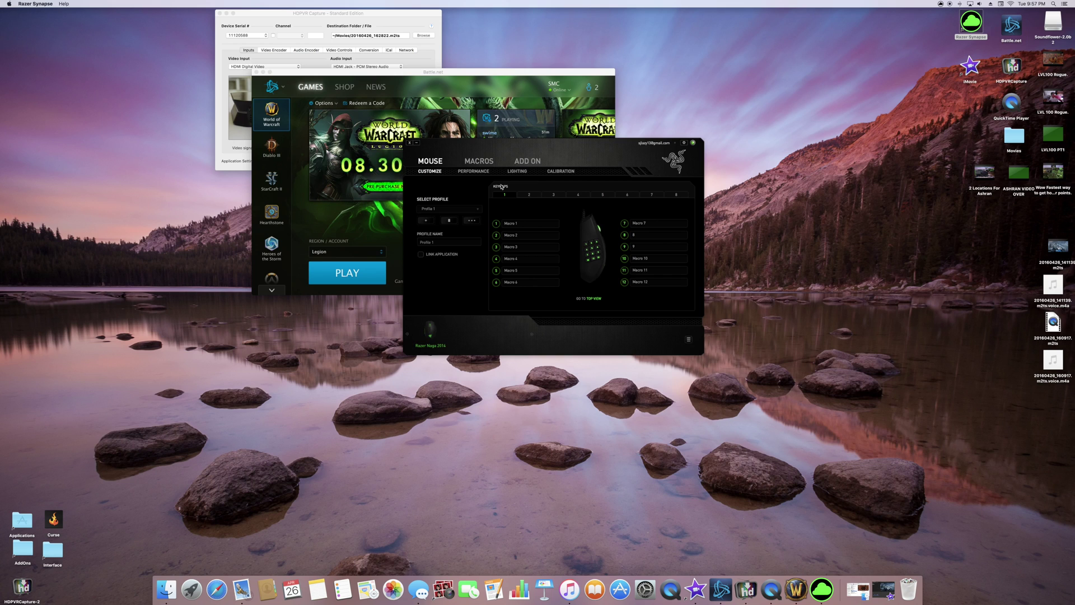
Delete the existing Macro 8 from the Razer Synapse macro list.
click(471, 163)
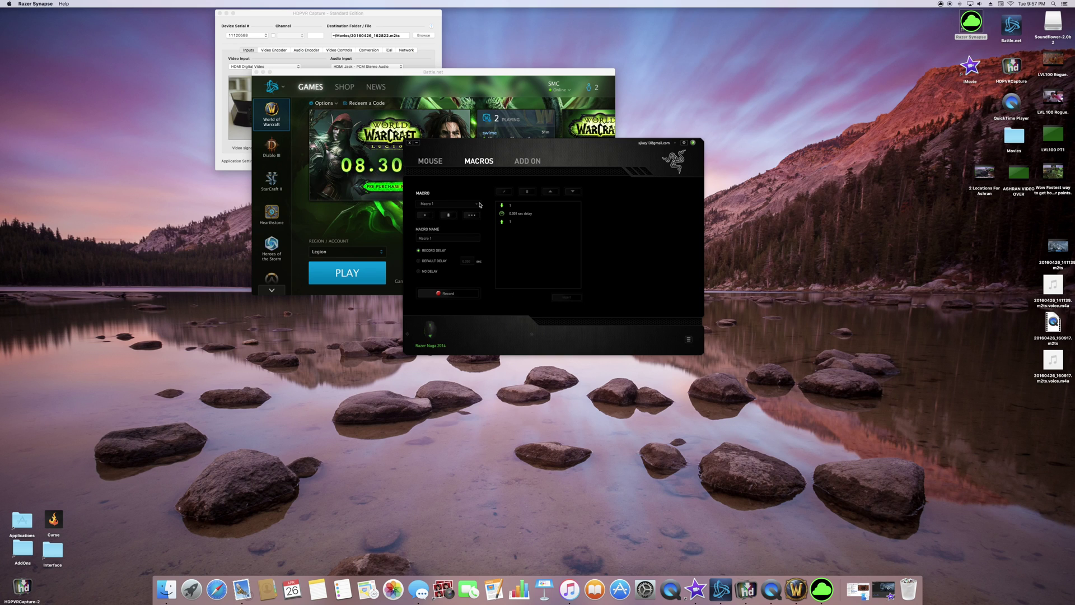
click(426, 216)
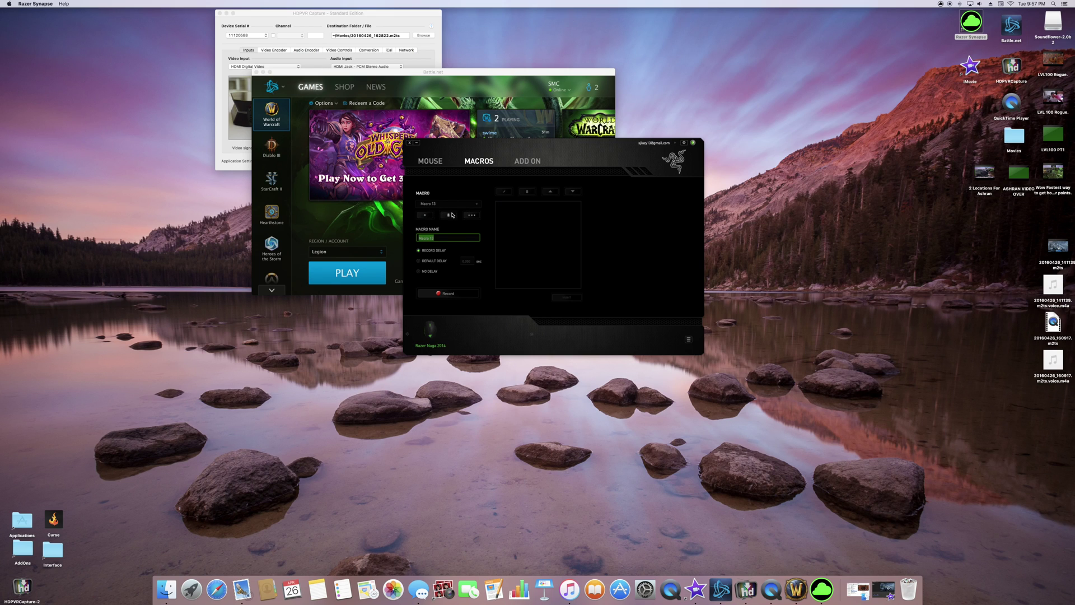
click(480, 207)
click(440, 161)
click(480, 166)
click(451, 206)
click(446, 261)
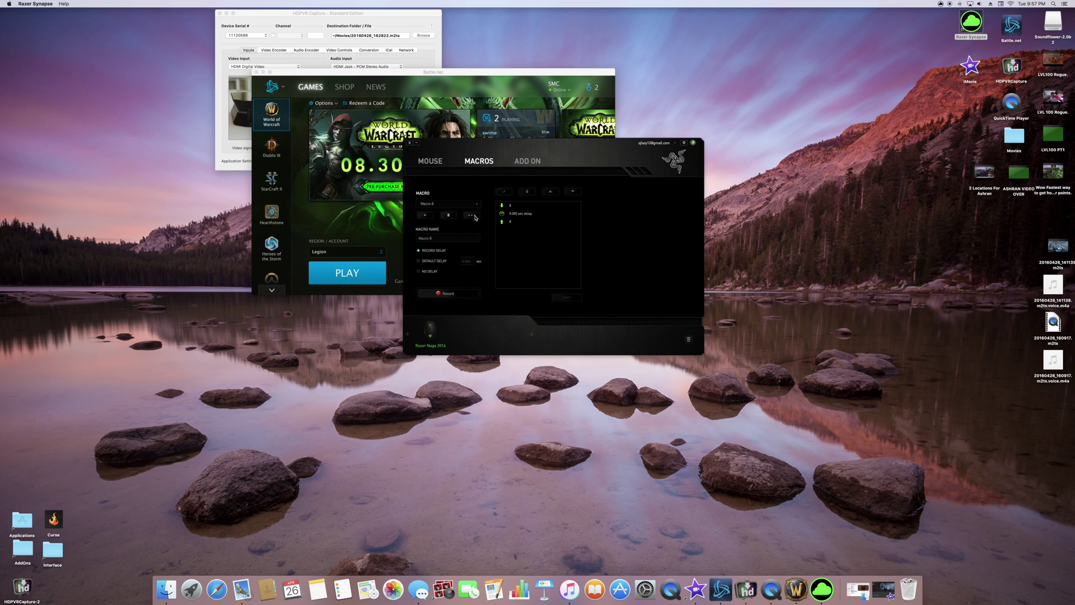
click(448, 215)
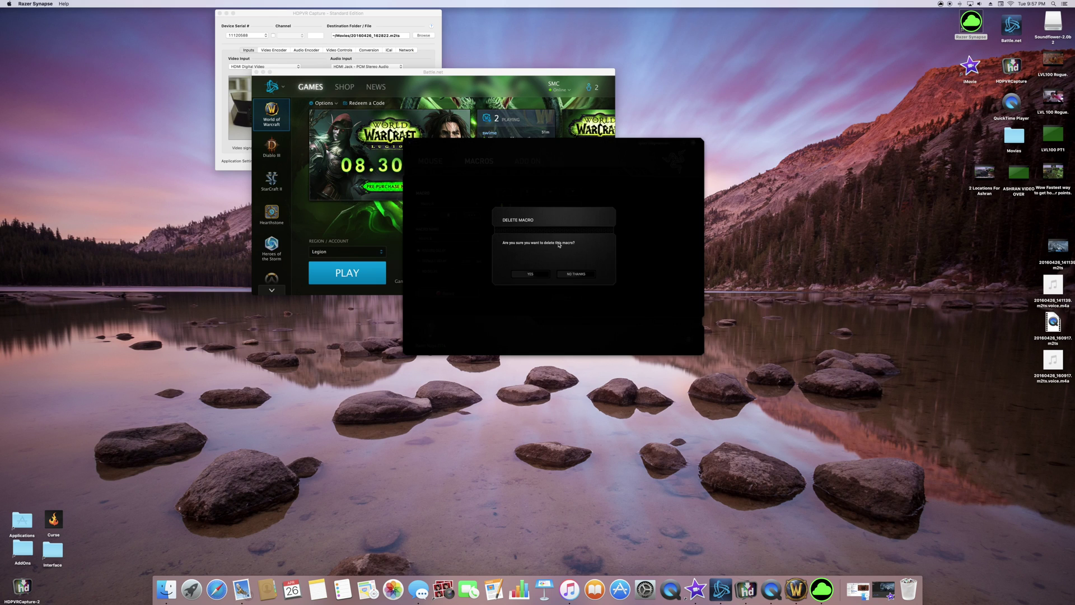
click(541, 276)
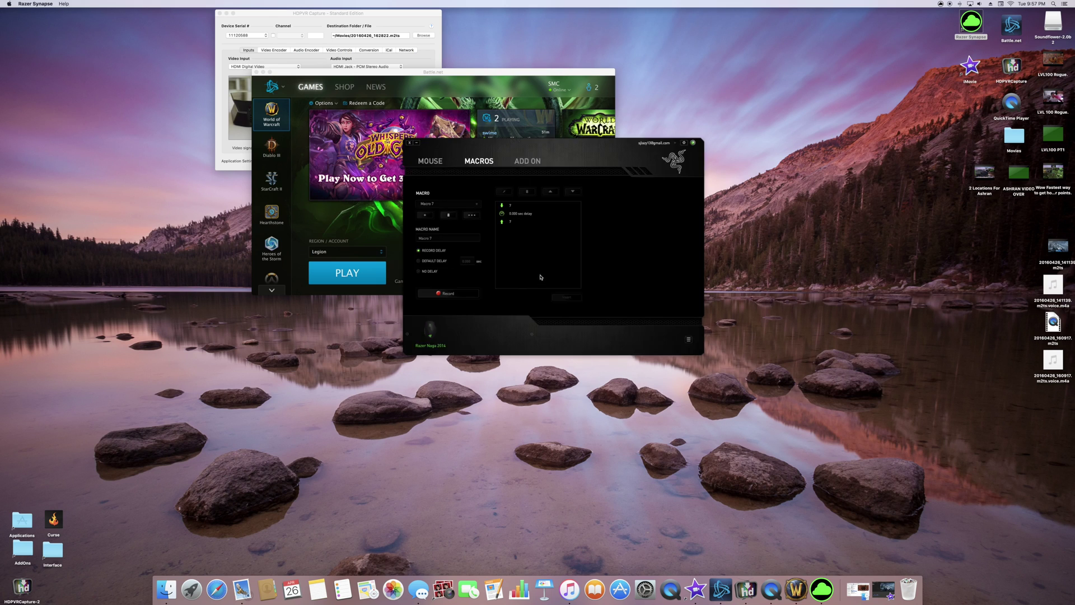
click(429, 217)
click(460, 297)
click(460, 297)
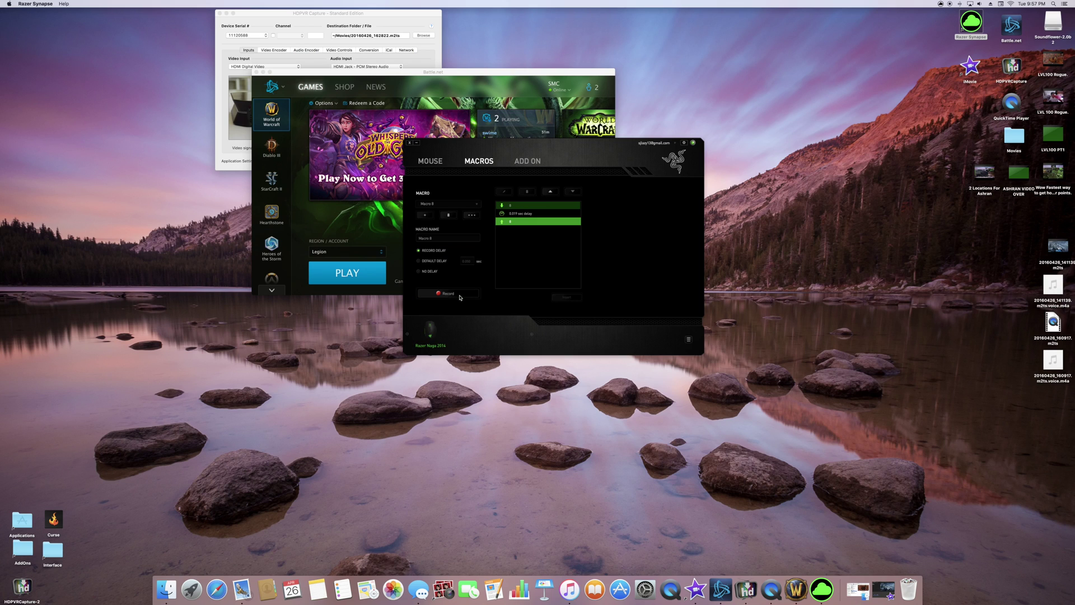
click(450, 218)
click(538, 270)
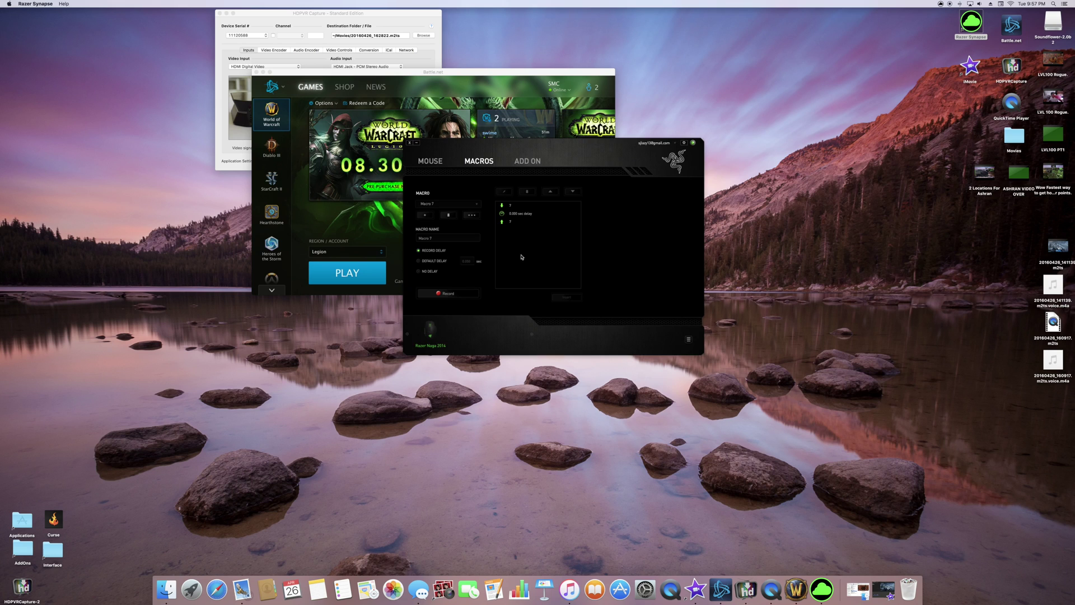
Create a new macro and record a single press of the 8 key in it.
click(424, 214)
click(465, 296)
key(8)
click(465, 297)
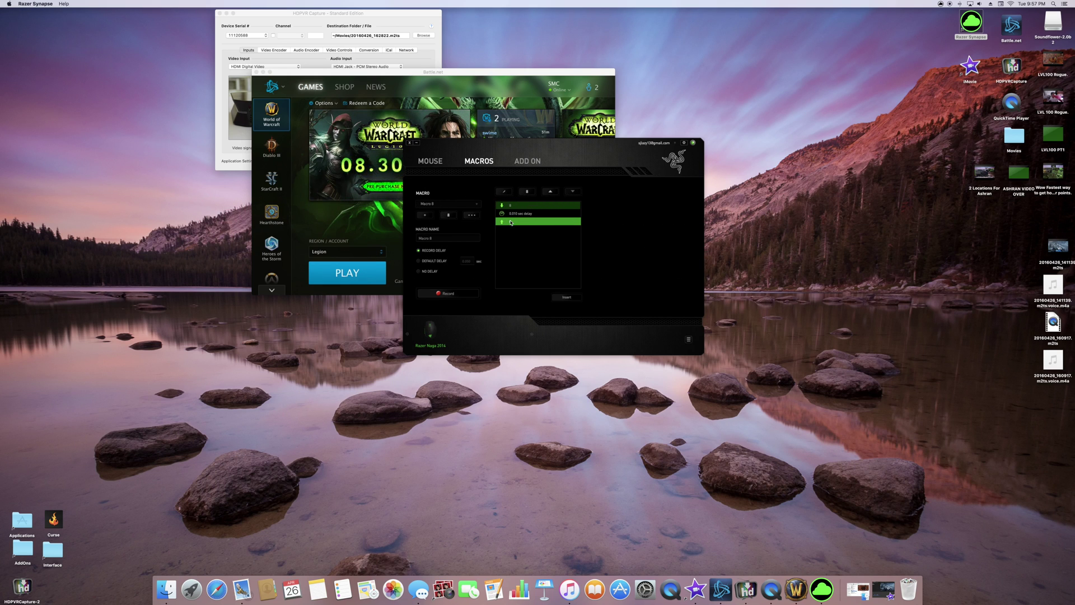
Assign Macro 8 to the mouse's side button 8 with the playback option Play once.
click(431, 161)
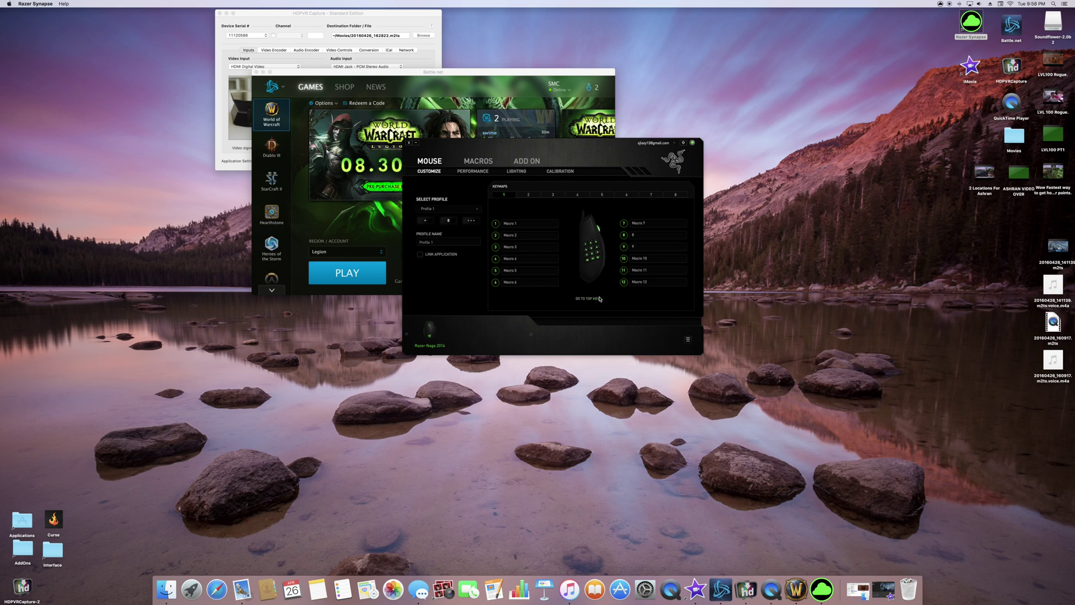
click(640, 238)
click(595, 195)
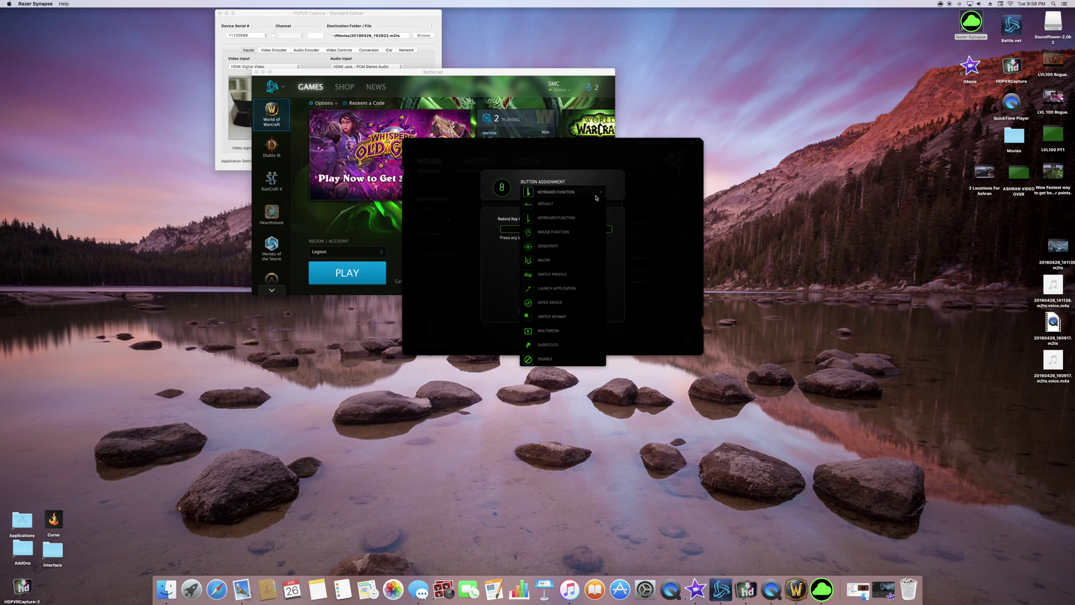
click(579, 260)
click(582, 231)
click(538, 296)
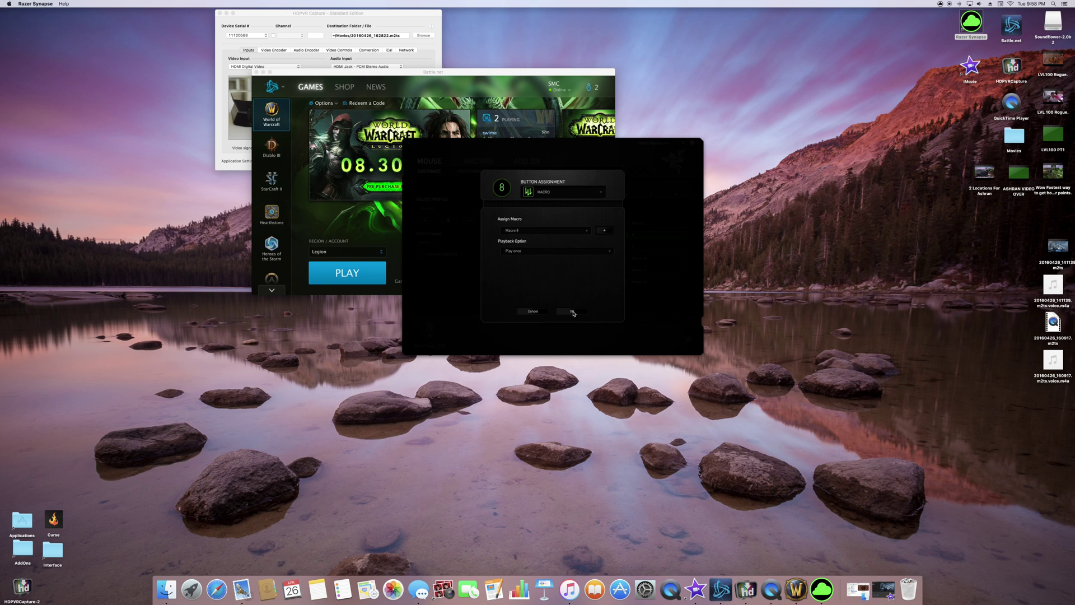
click(565, 251)
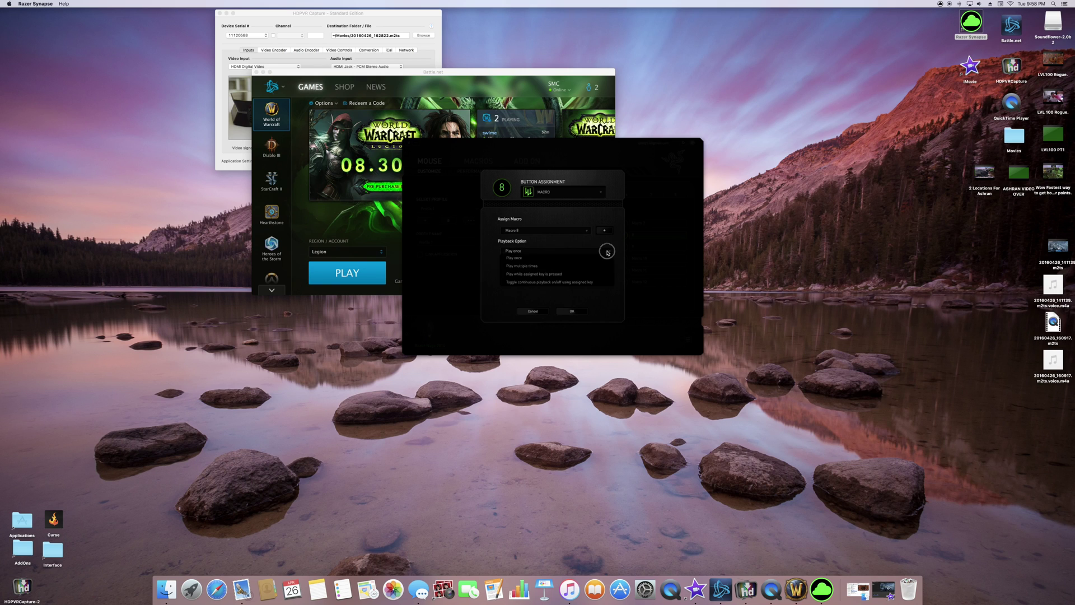
click(567, 265)
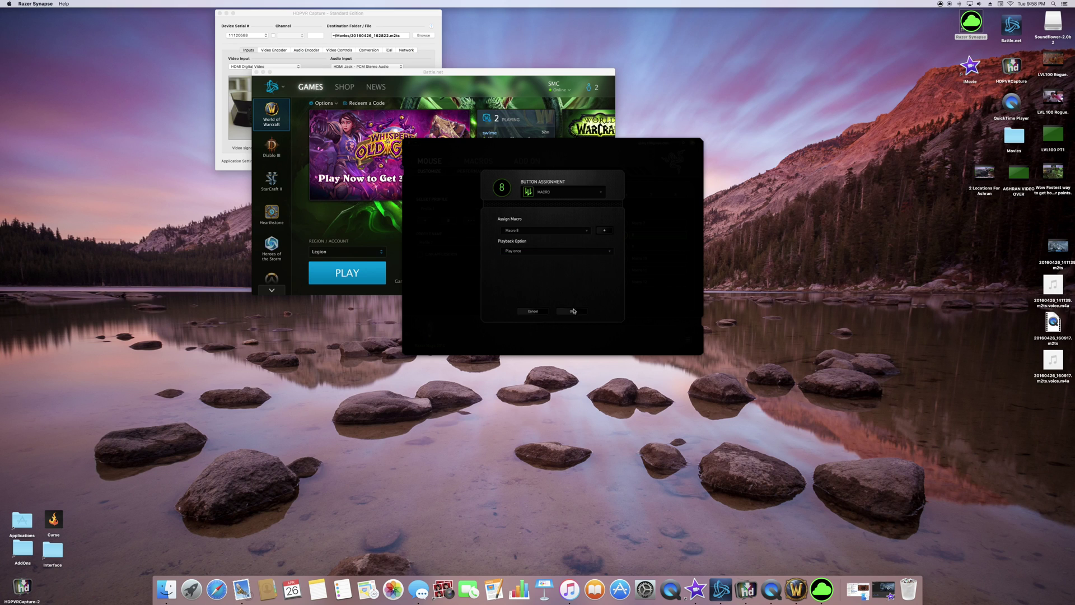
click(574, 311)
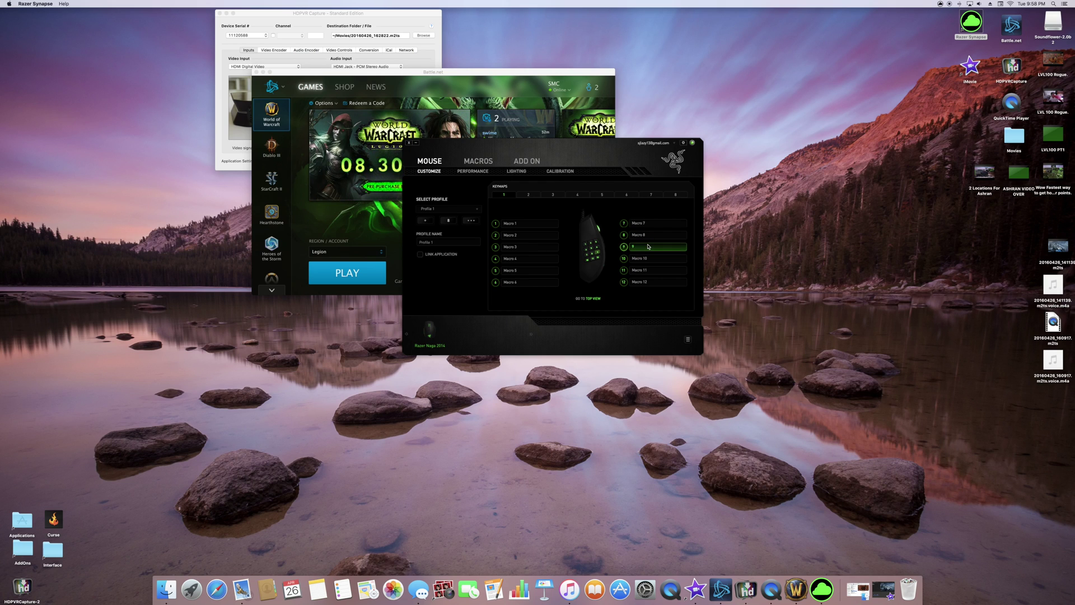
Switch to World of Warcraft, move the character forward and adjust the camera.
click(595, 441)
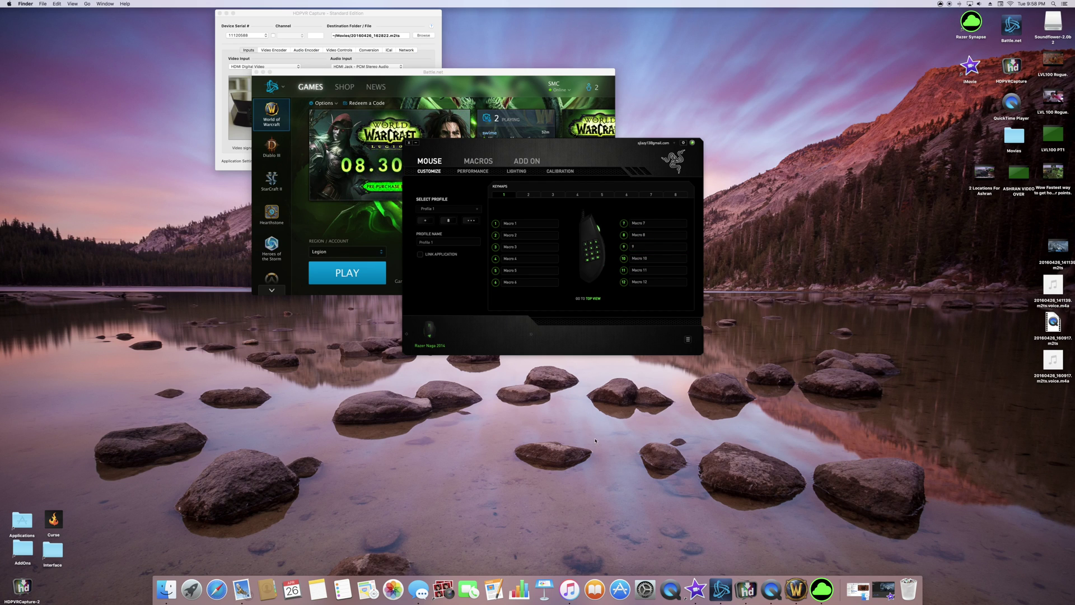
key(super+Tab)
click(792, 579)
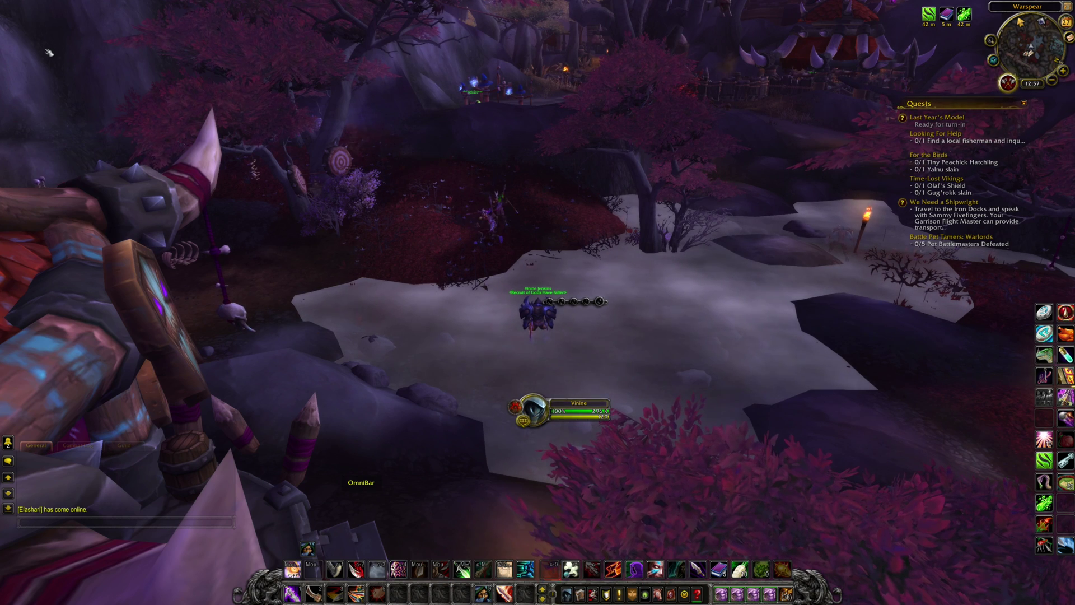
key(w)
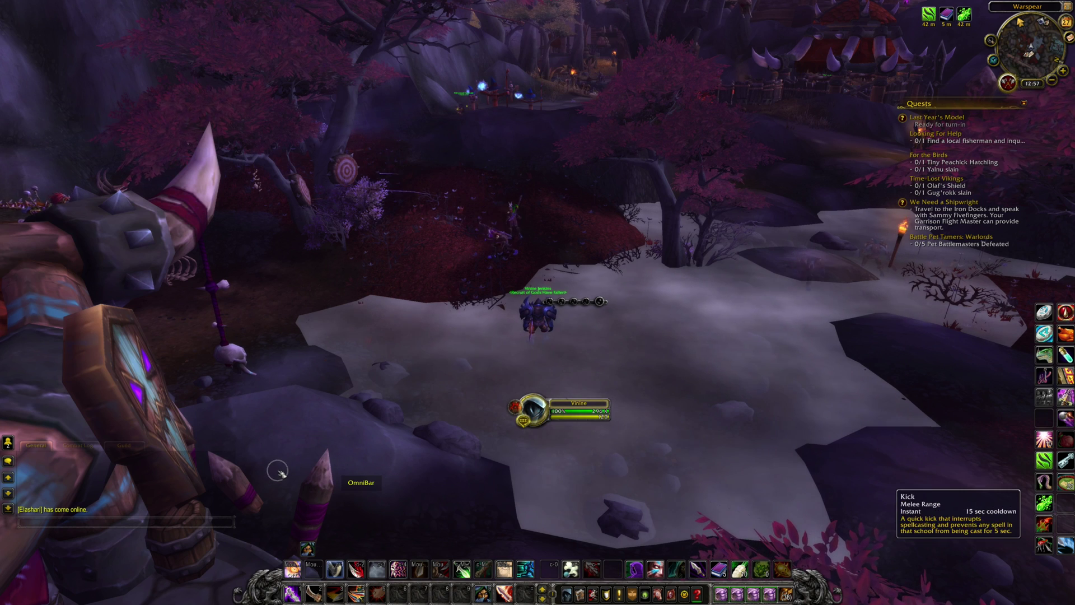
drag(417, 458, 419, 458)
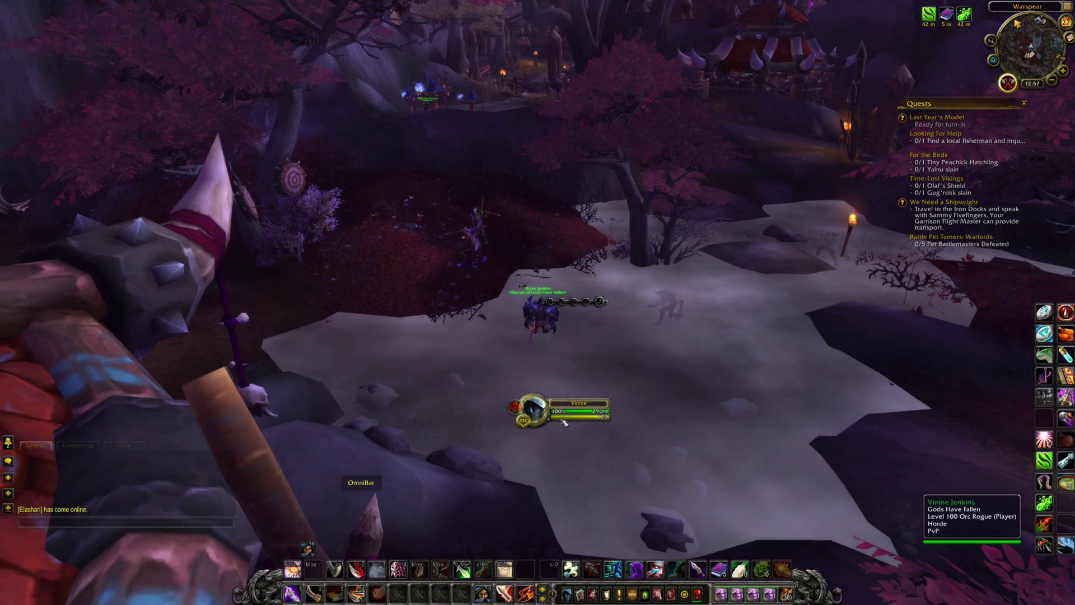
Open the key bindings and examine the MultiActionBar entries for the BottomLeft and BottomRight action buttons.
click(697, 594)
click(537, 303)
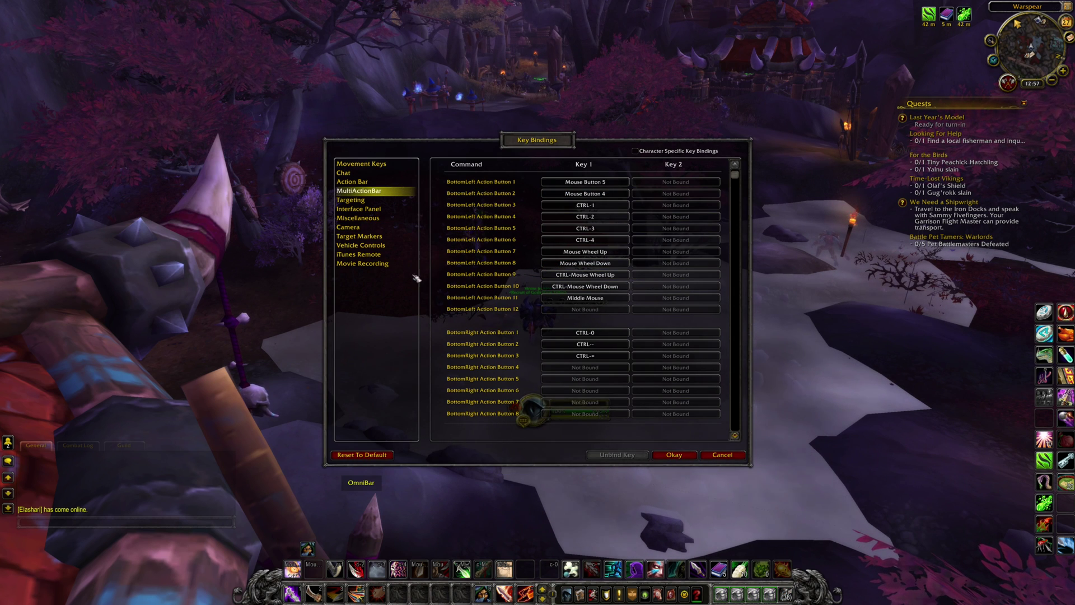
click(359, 200)
click(358, 218)
click(359, 191)
key(ctrl+minus)
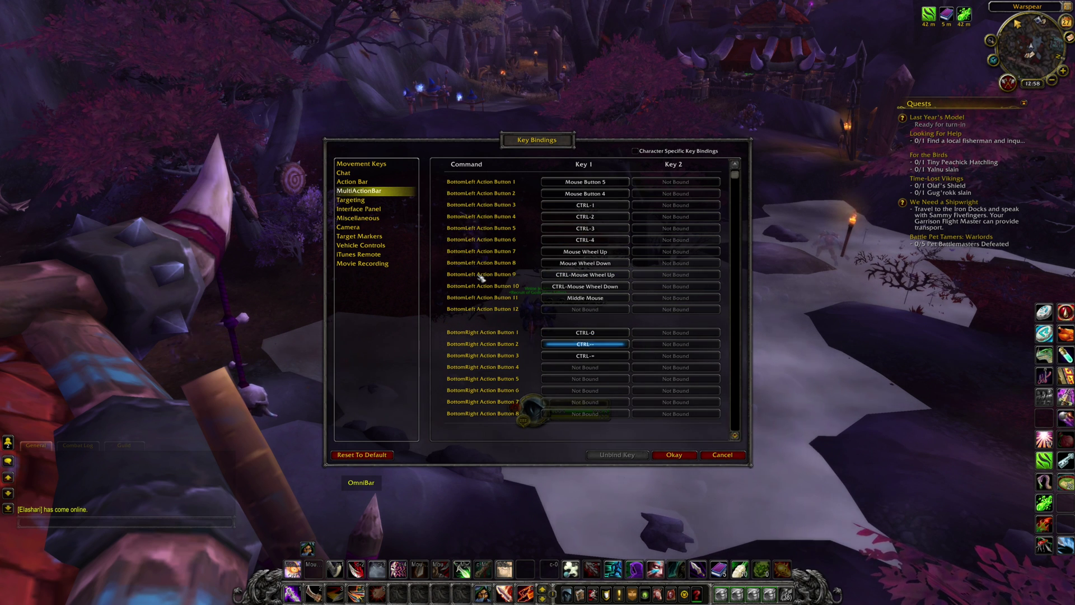
key(ctrl+equal)
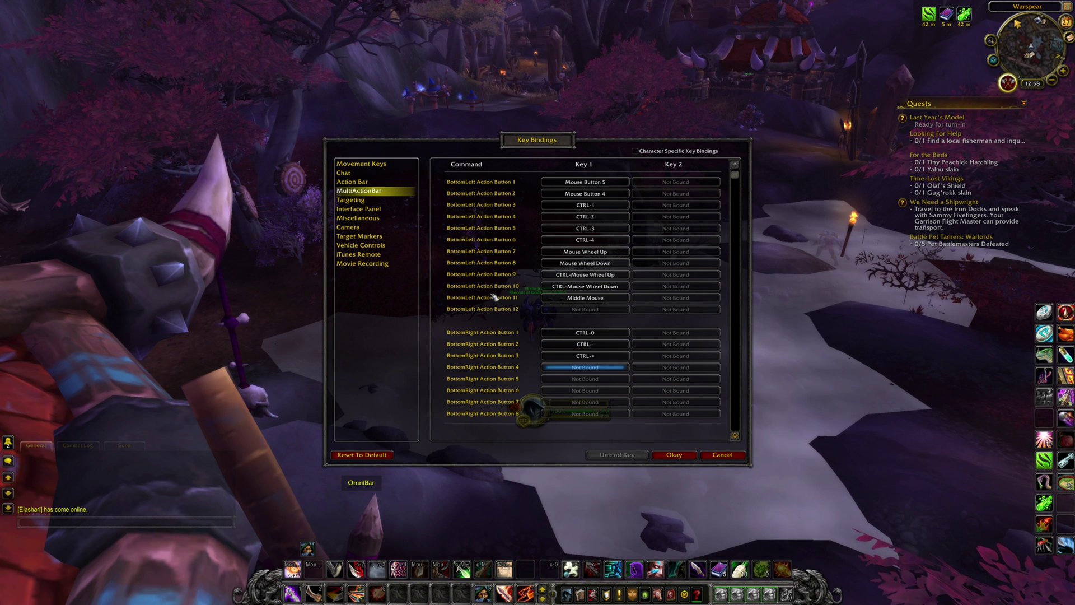
Bind the 9 key to BottomRight Action Button 4 as its first key, repeating the binding several times.
click(596, 367)
key(9)
click(596, 367)
key(9)
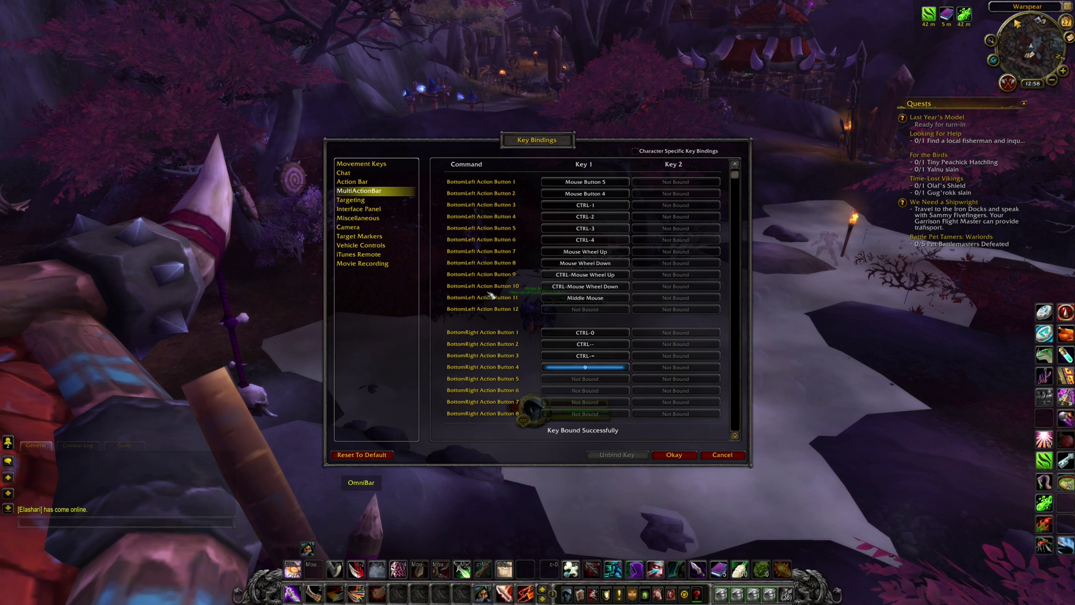
click(607, 366)
key(9)
click(605, 367)
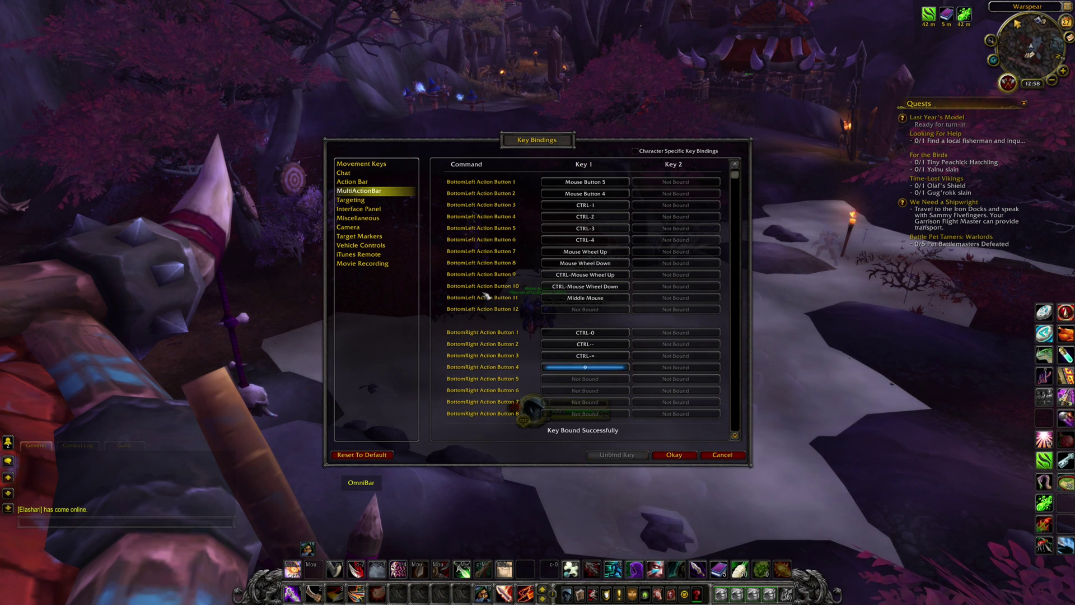
key(9)
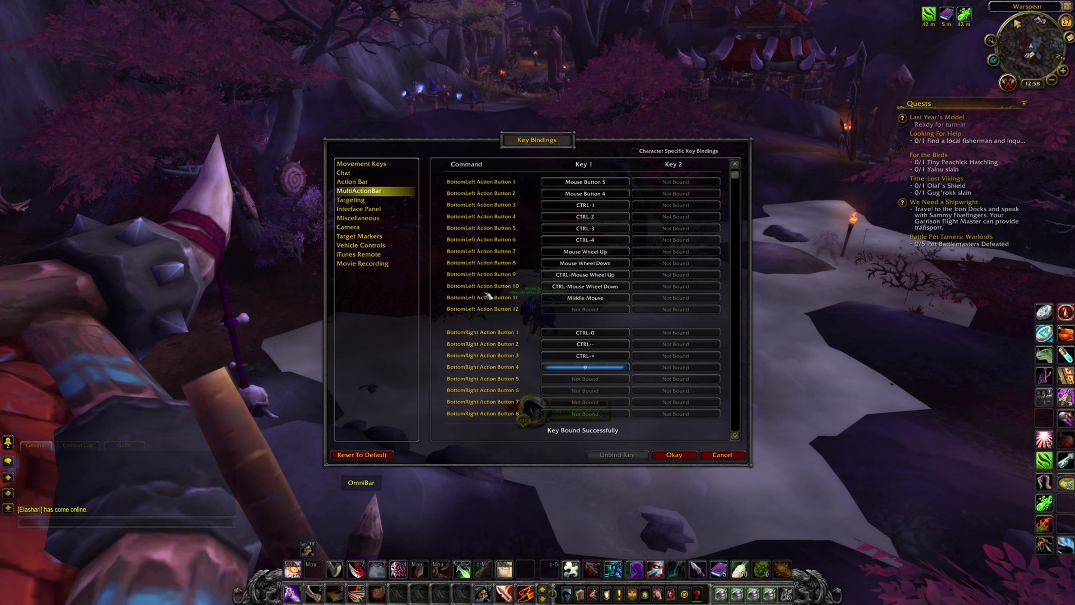
Bind CTRL-8 to BottomRight Action Button 4 and unbind it again.
click(605, 367)
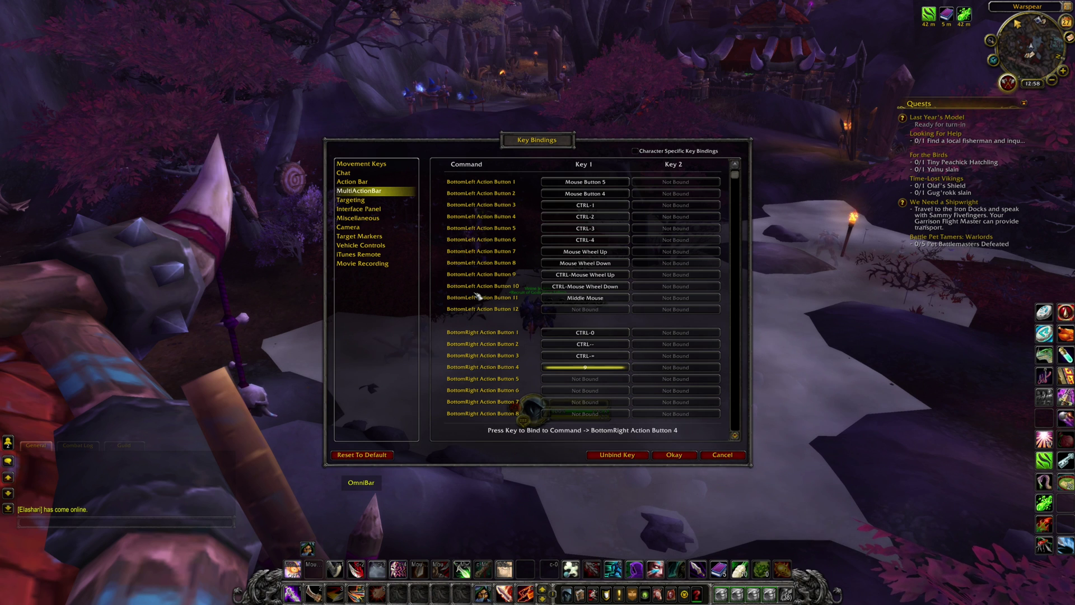
key(ctrl+8)
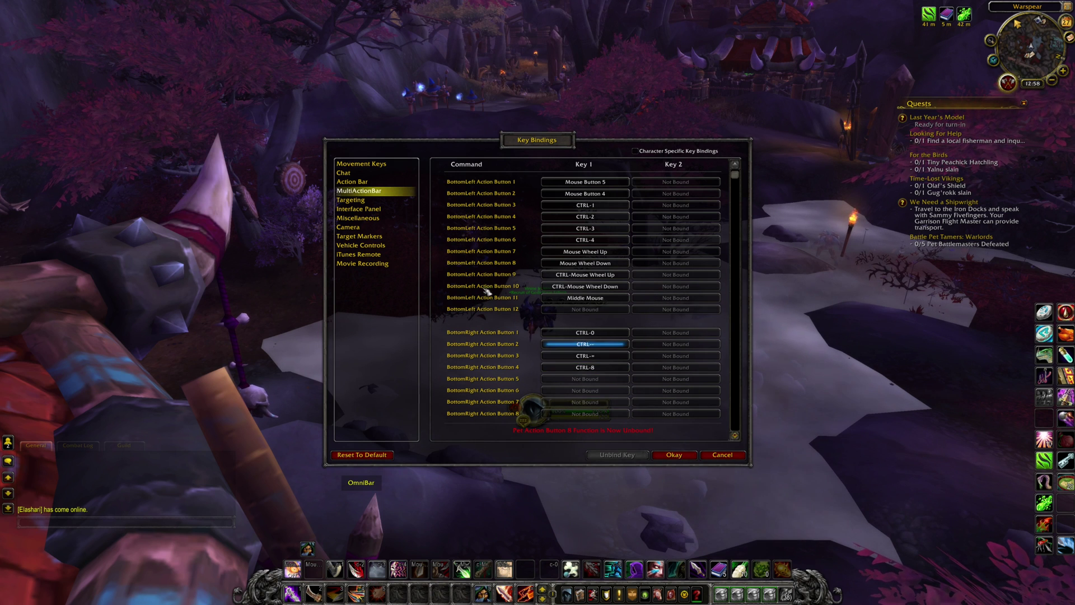
click(506, 361)
click(617, 455)
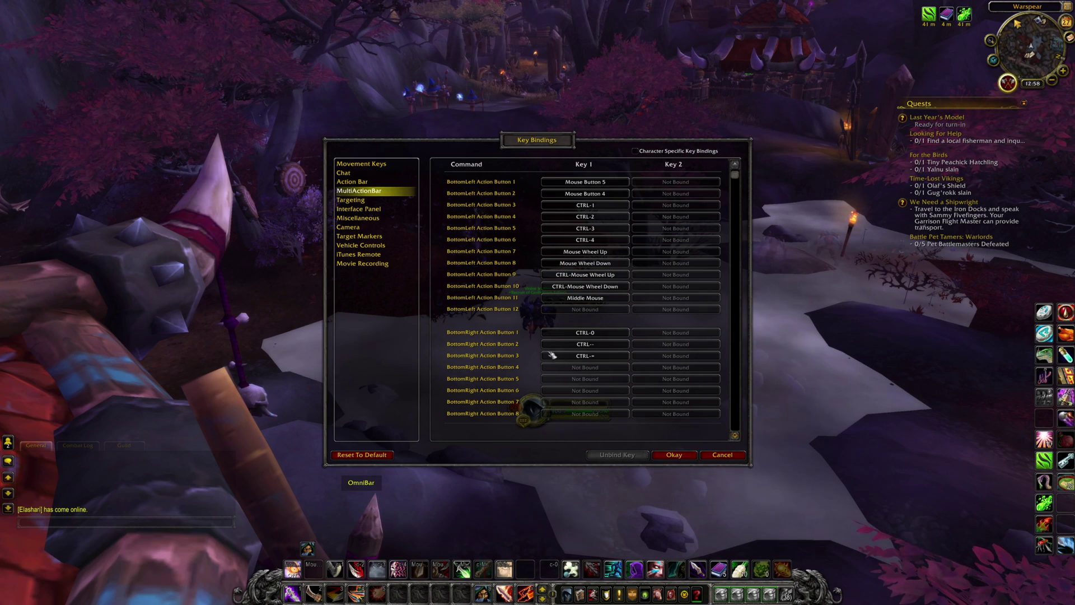
Accept the key bindings, close the game menu and turn the camera around the character.
click(674, 454)
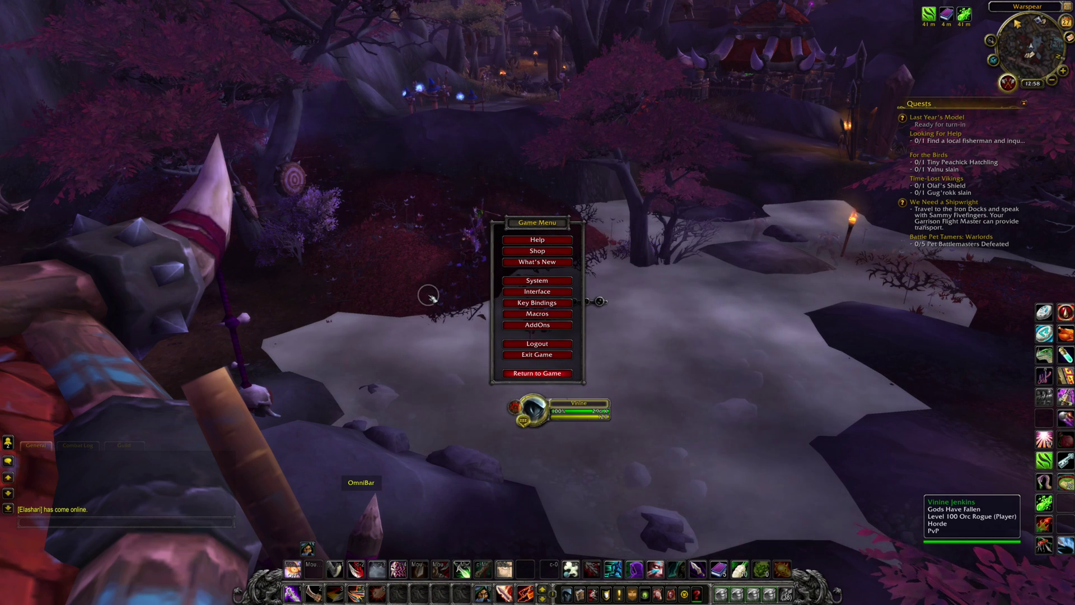
key(Escape)
drag(427, 211, 560, 190)
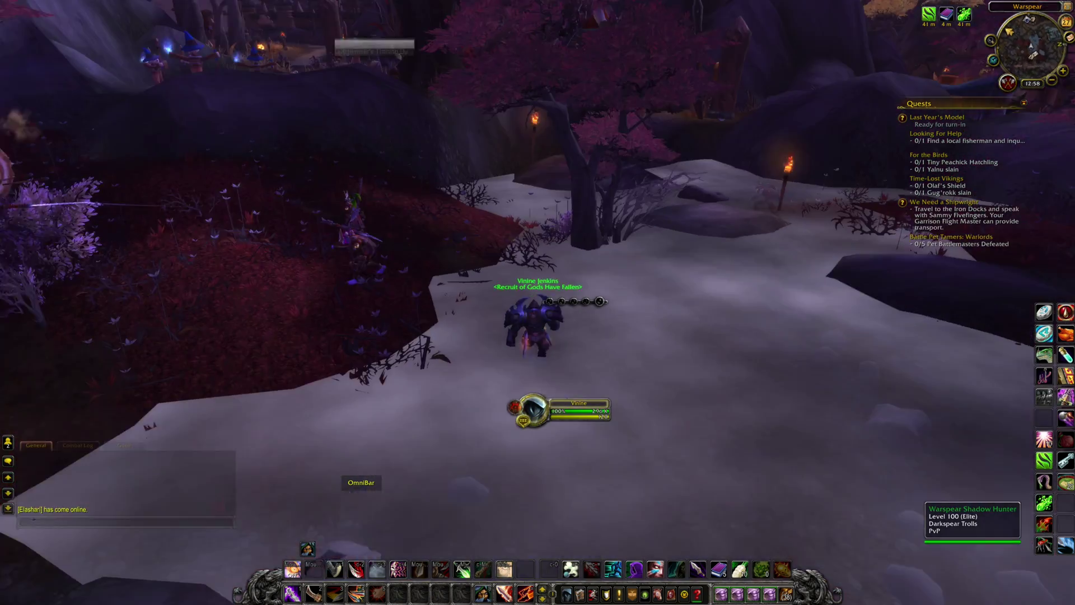